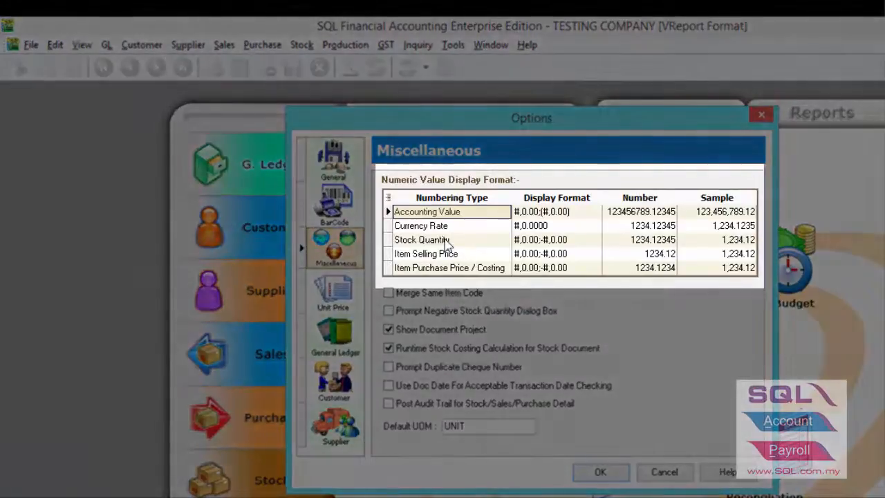
Set the Stock Quantity display format to three decimal places, #,0.000;-#,0.000, in the numeric value display formats.
click(446, 242)
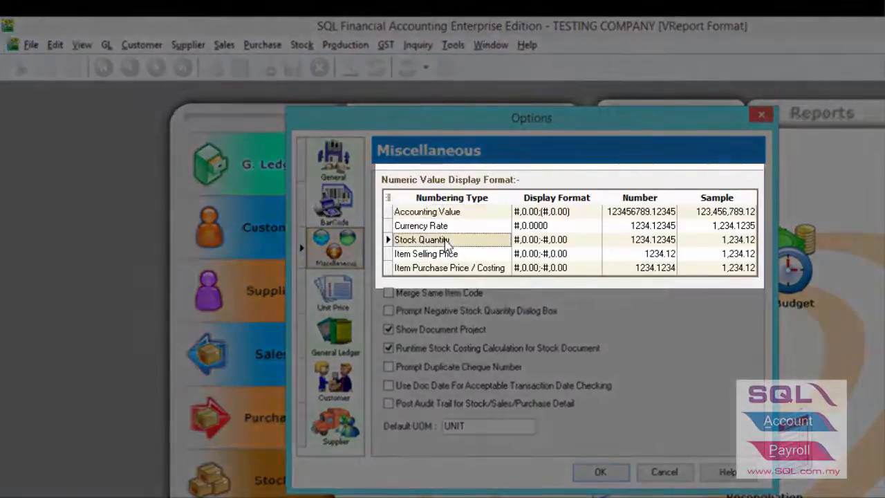
click(446, 254)
click(447, 270)
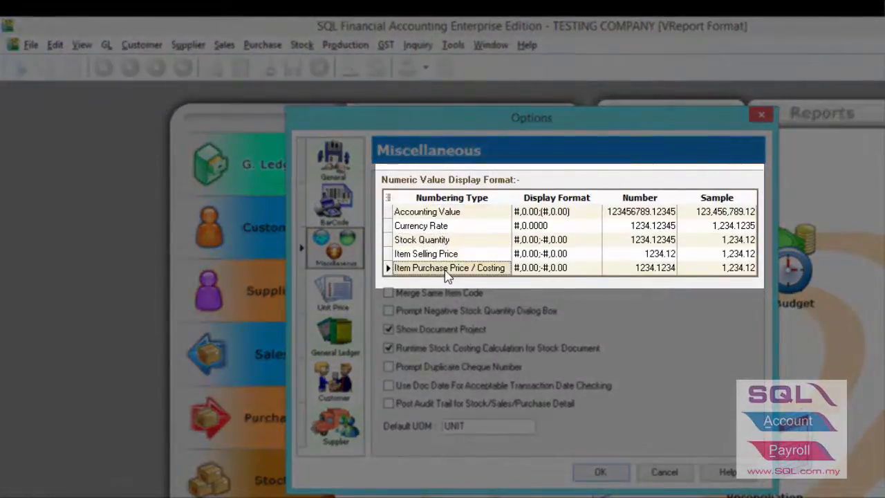
click(534, 239)
click(535, 240)
click(535, 240)
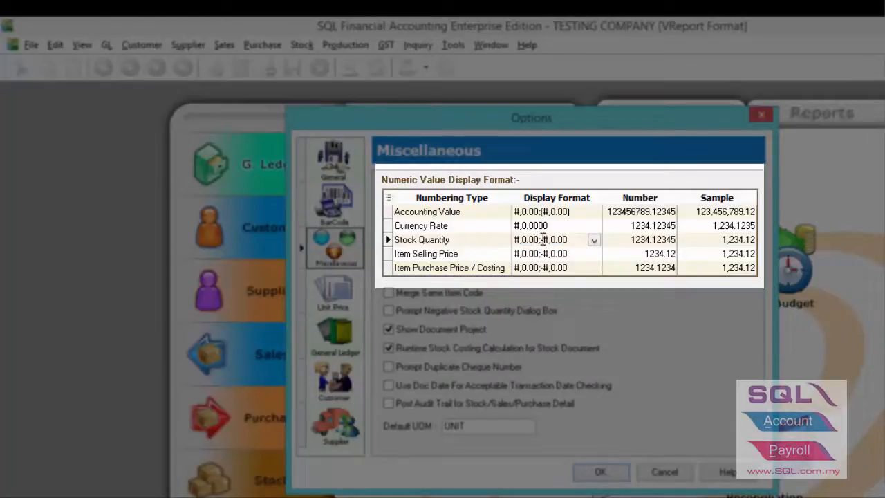
text(0)
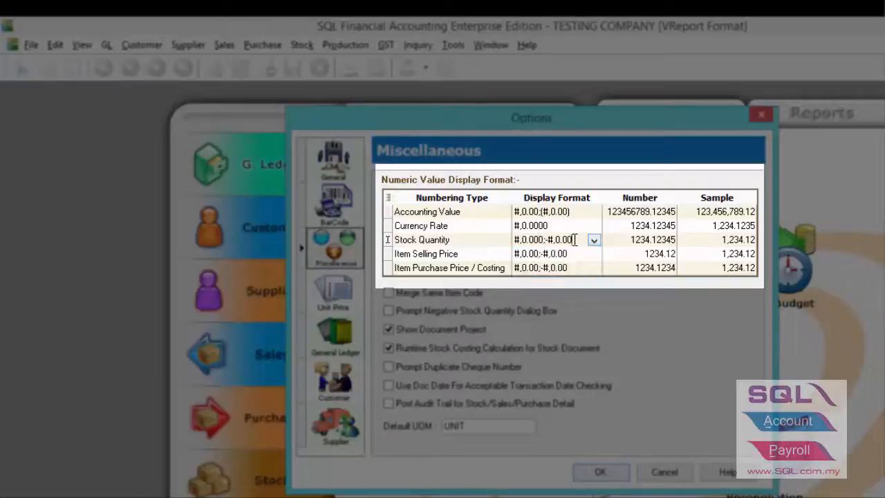
click(574, 239)
text(0)
click(574, 239)
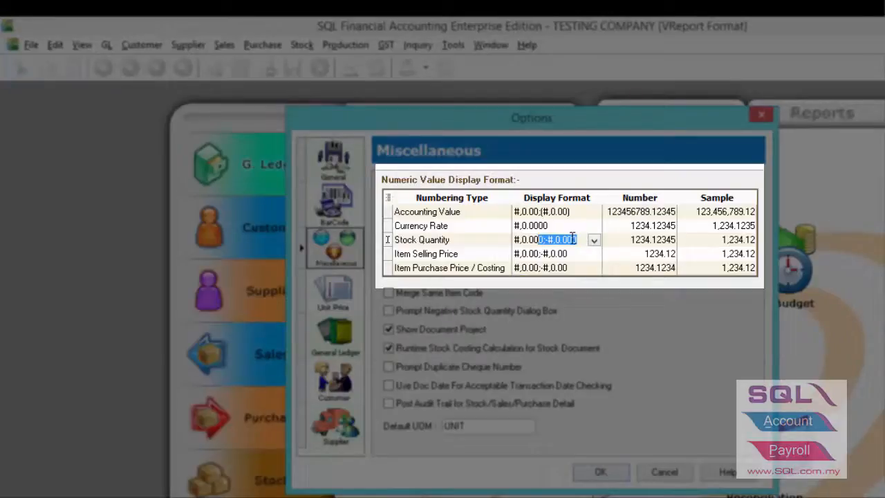
click(563, 254)
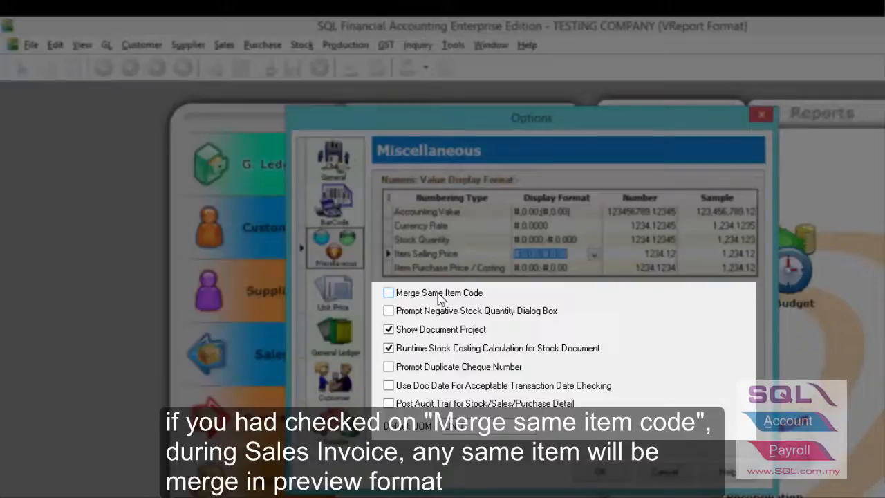
Enable Merge Same Item Code and Prompt Negative Stock Quantity Dialog Box, and save the options.
click(440, 299)
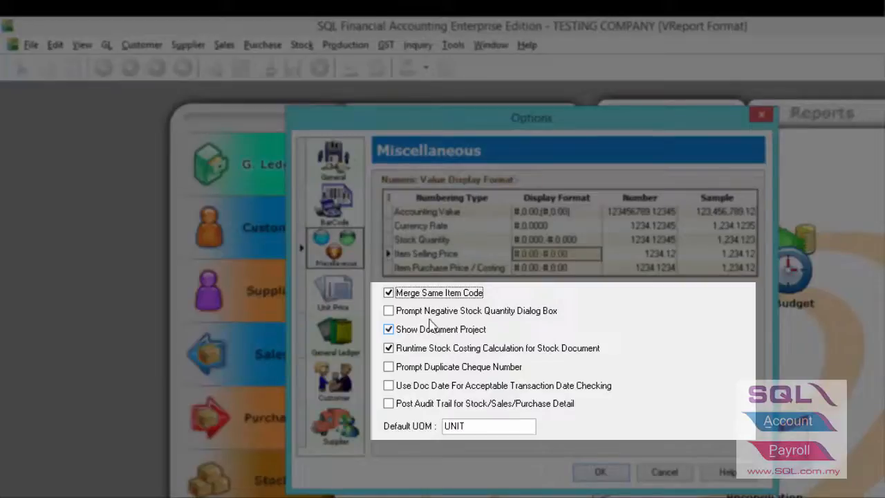
click(428, 314)
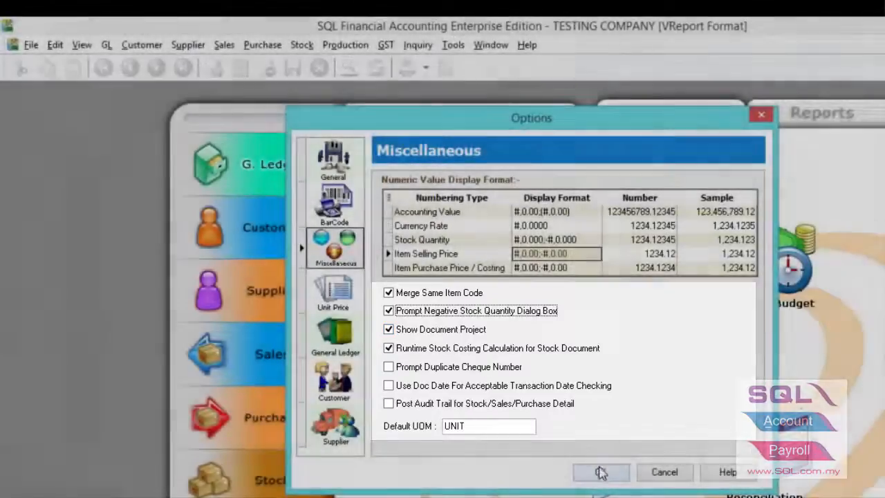
click(588, 473)
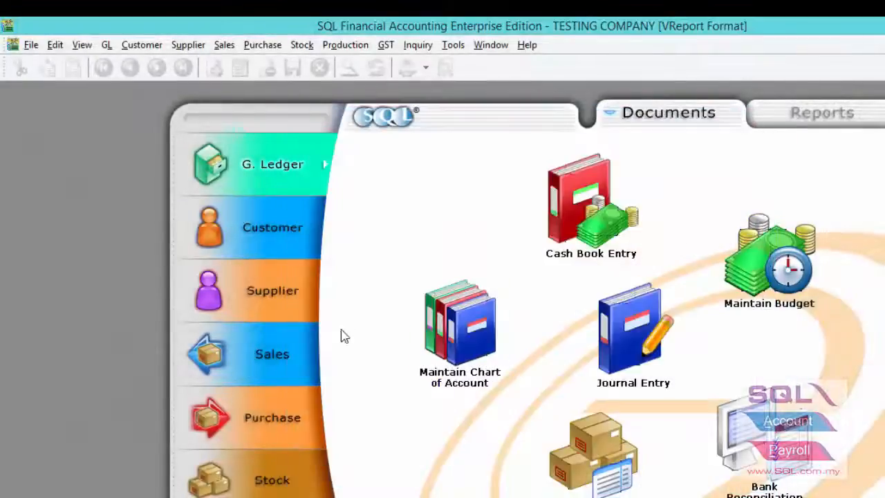
View the A'BEST TELECOMMUNICATION PTE LTD customer payment dated 18/01/2014, including its project field, and close the payment entry.
click(141, 45)
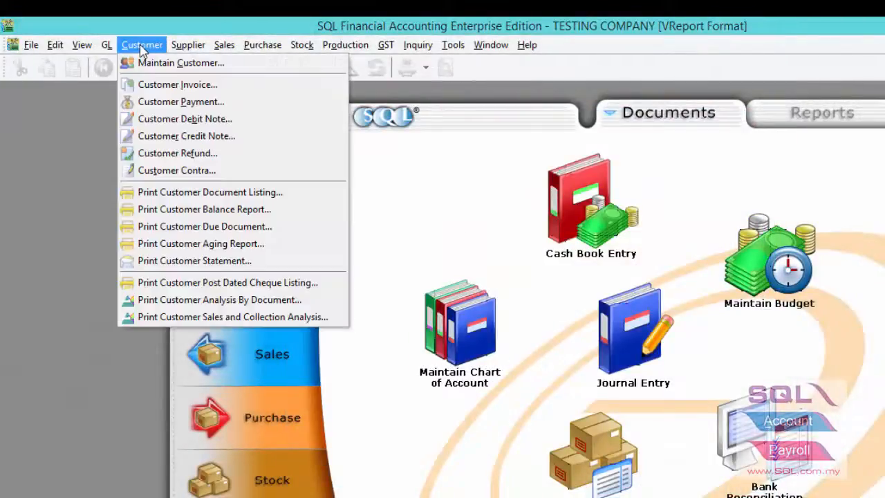
click(166, 101)
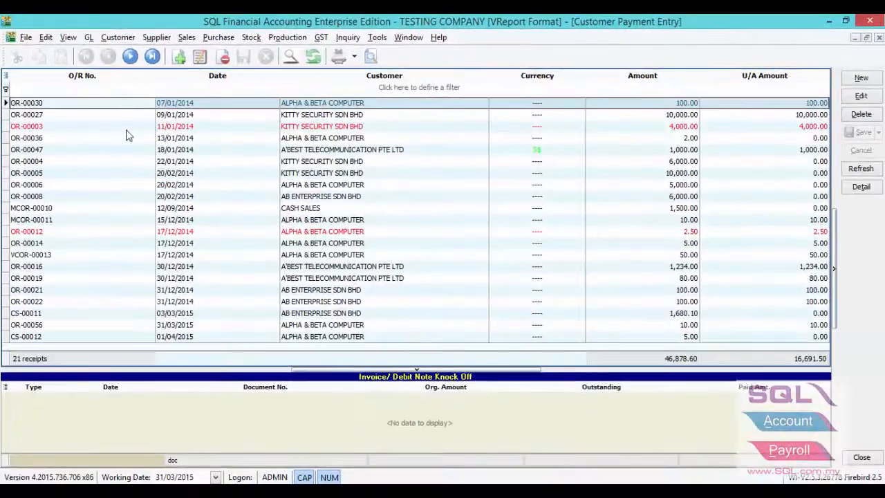
double_click(128, 153)
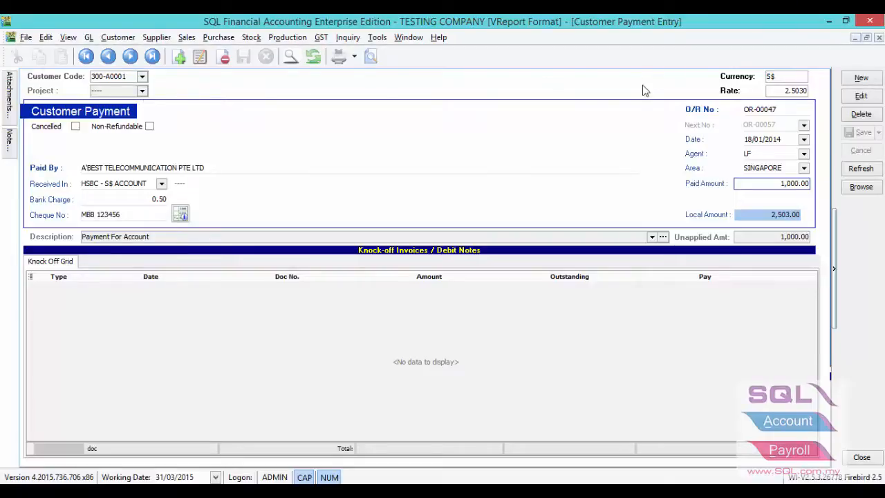
click(878, 39)
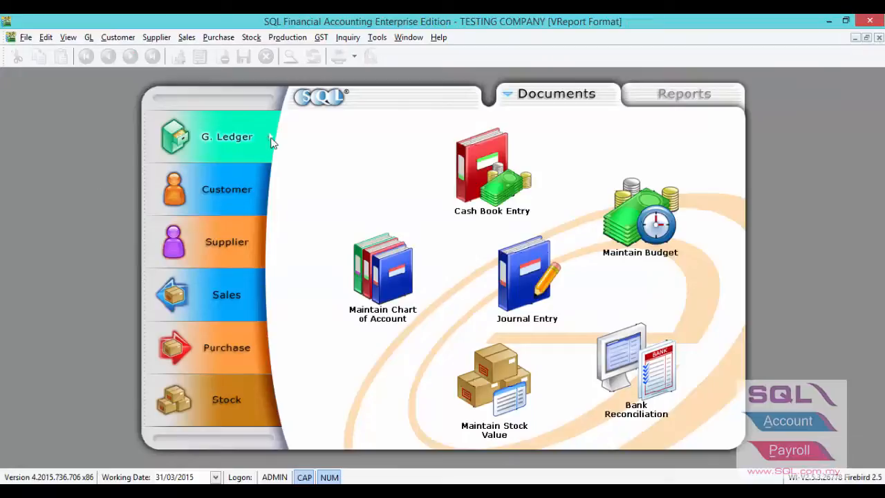
Examine the header fields, including the project, of a new cash book payment voucher and discard it without saving.
click(484, 221)
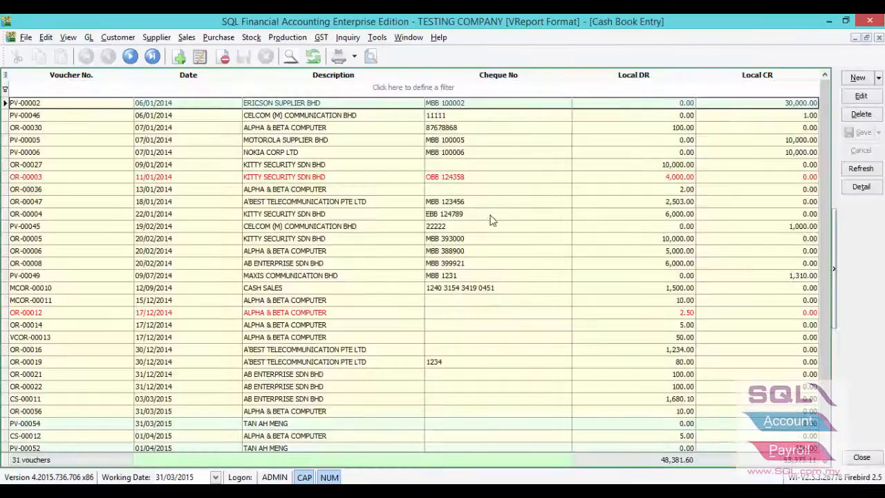
click(877, 78)
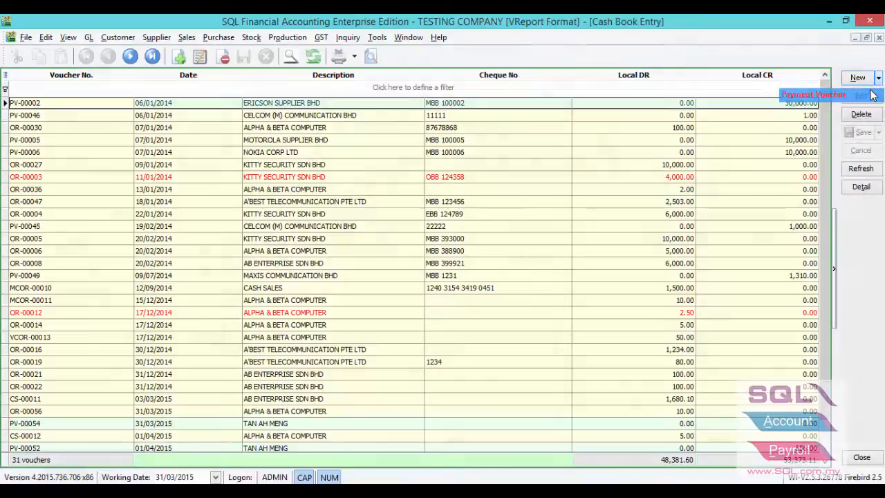
click(813, 95)
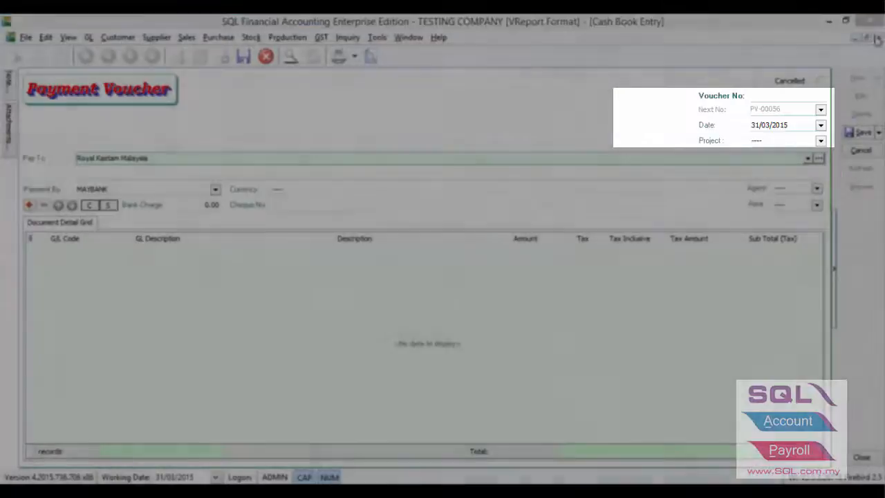
click(870, 21)
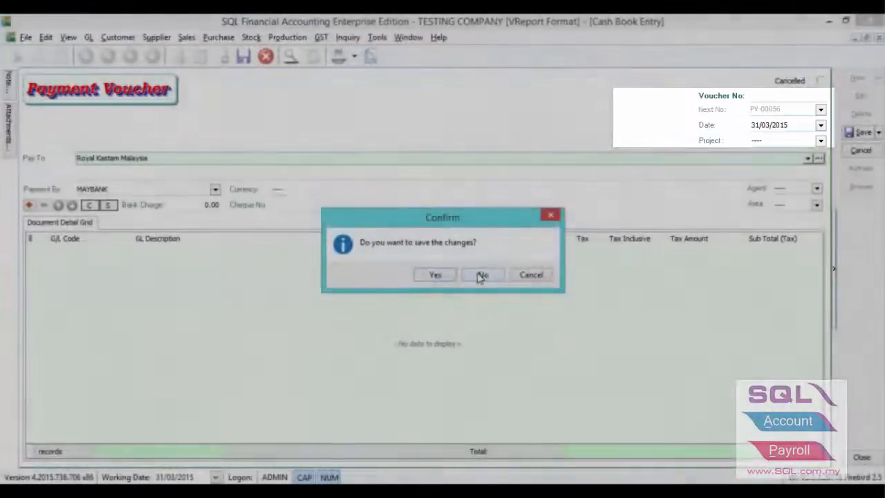
click(480, 275)
In the miscellaneous options, enable Prompt Duplicate Cheque Number, Use Doc Date For Acceptable Transaction Date Checking and Post Audit Trail, and set Default UOM to pcs.
click(377, 38)
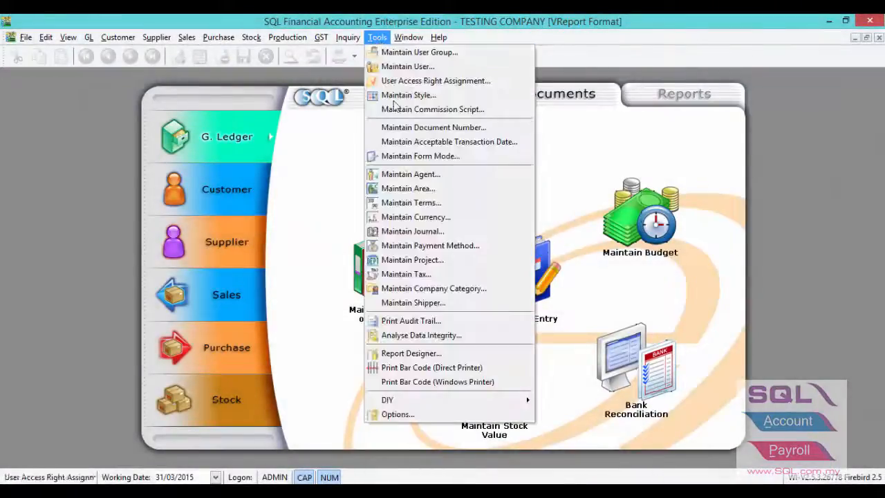
click(406, 417)
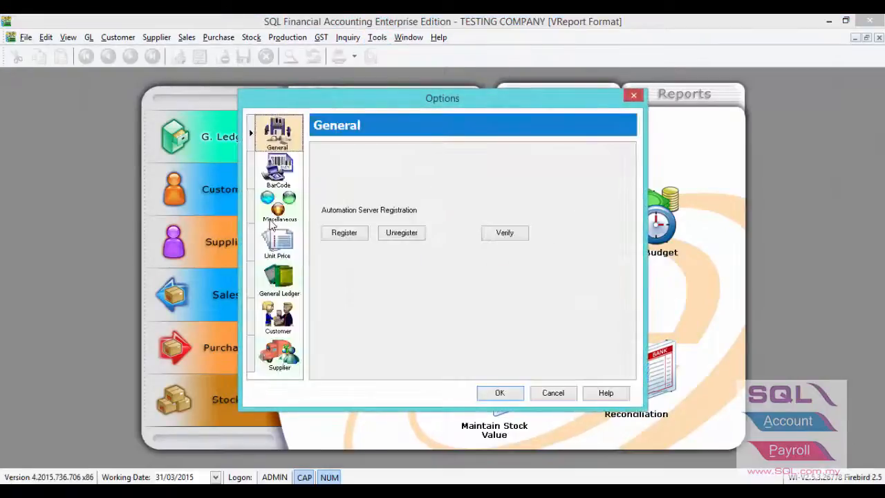
click(277, 207)
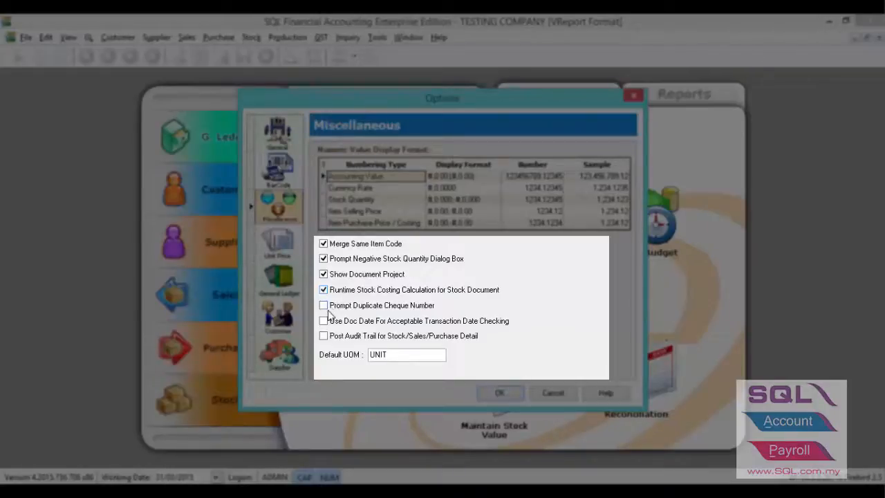
click(329, 309)
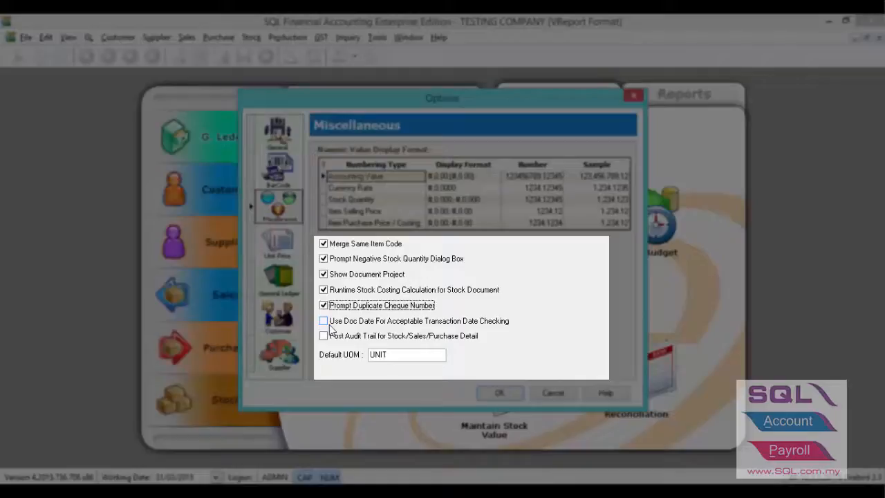
click(330, 325)
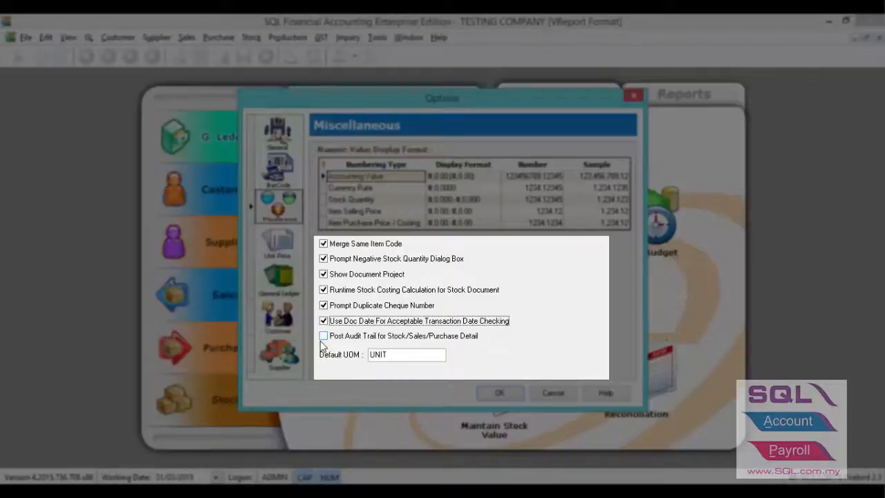
click(321, 342)
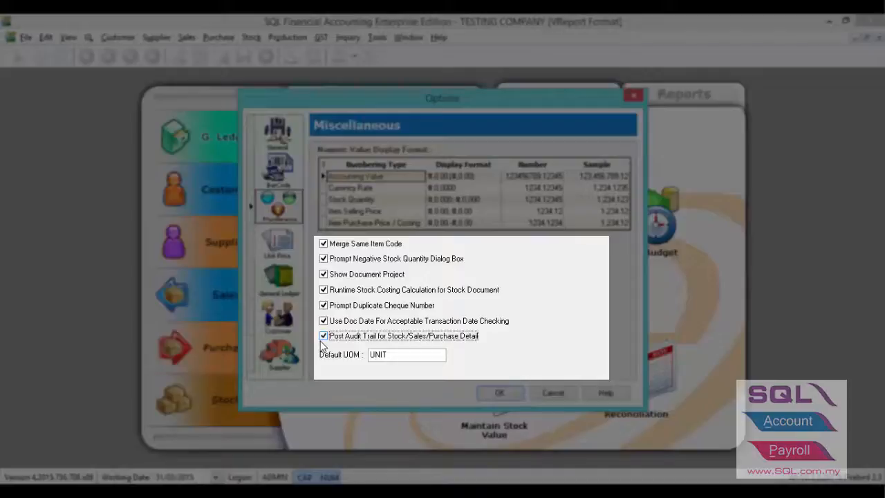
double_click(381, 355)
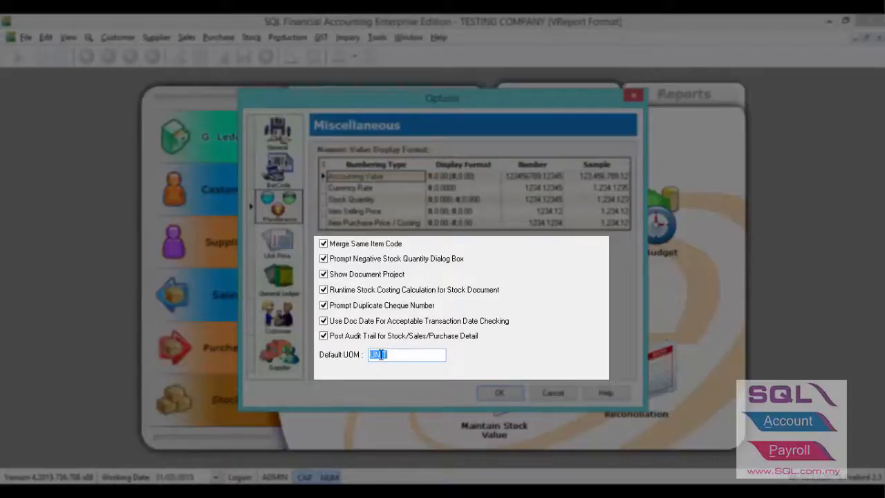
text(pcs)
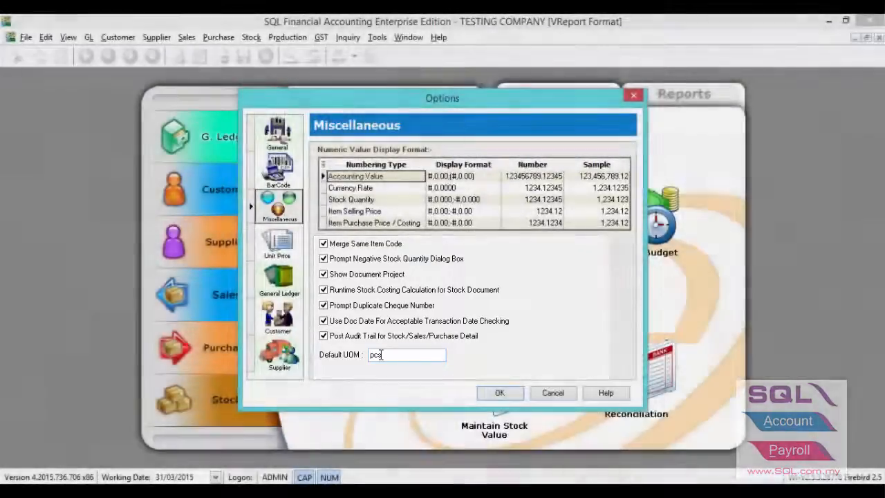
Review the sales unit price priorities and the general ledger default accounts, checking the account assigned to Sales Account.
click(288, 254)
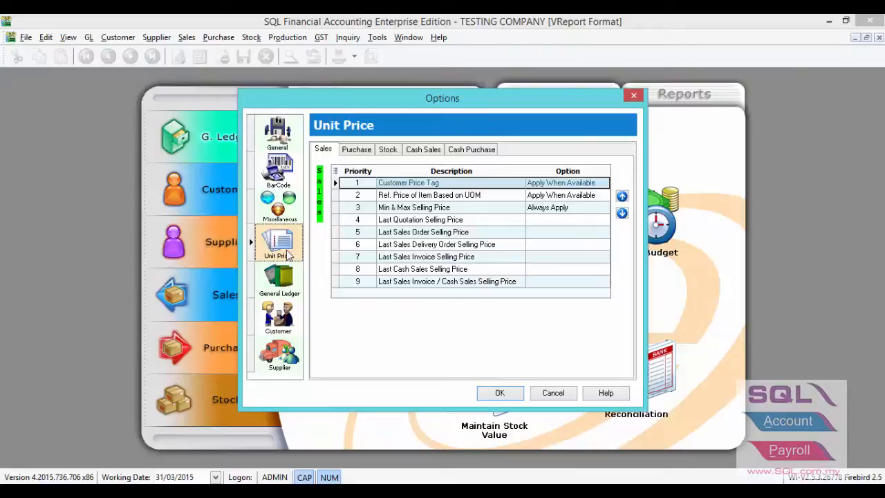
click(275, 289)
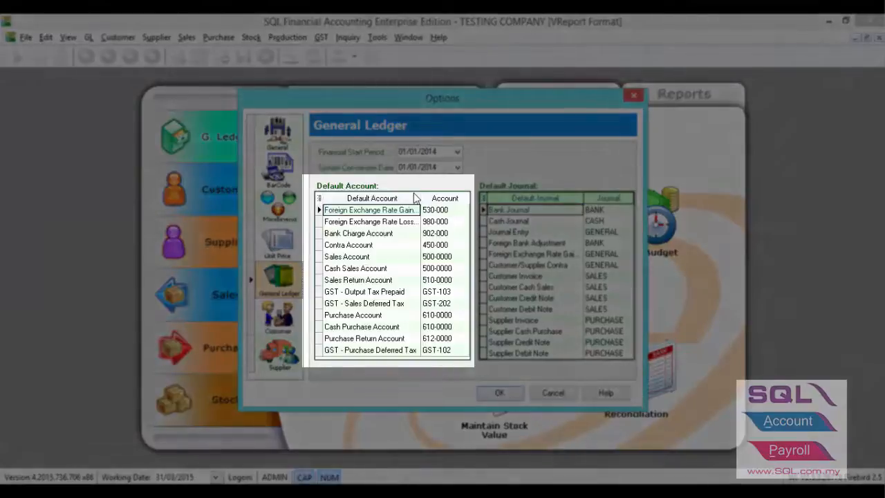
click(430, 258)
click(428, 255)
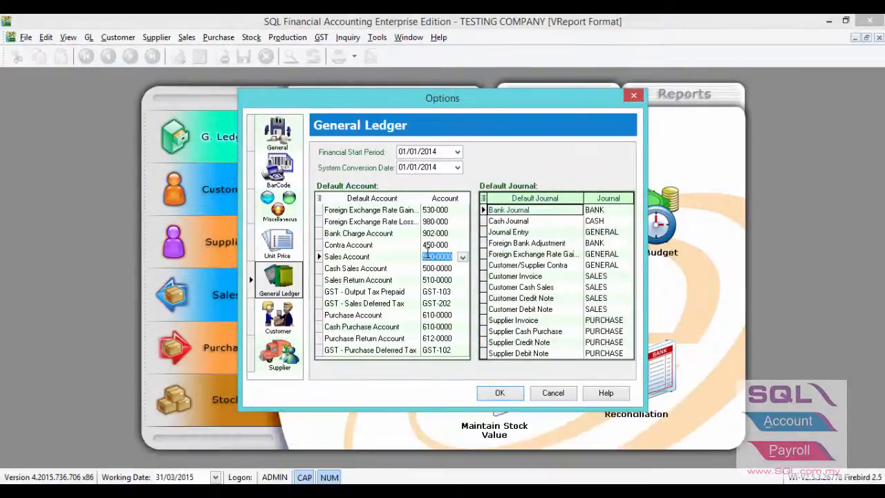
Inspect the customer account code format and the payment numbering options for customers and suppliers.
click(280, 314)
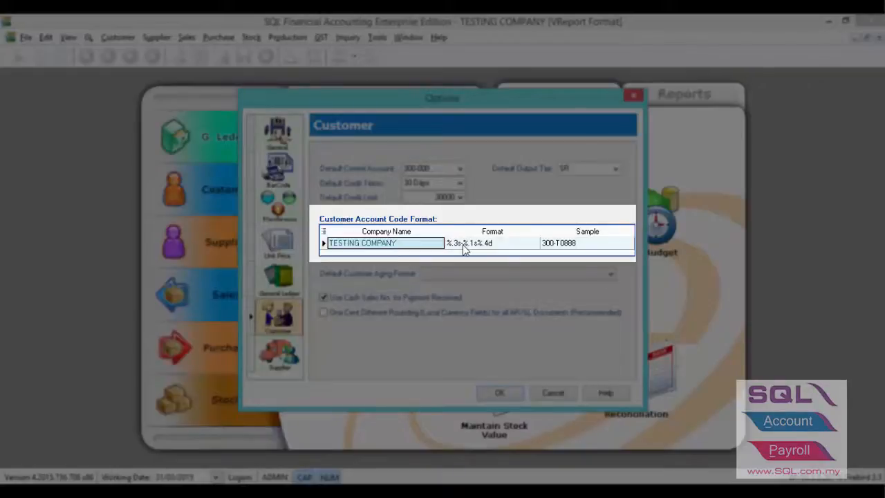
click(464, 246)
click(478, 243)
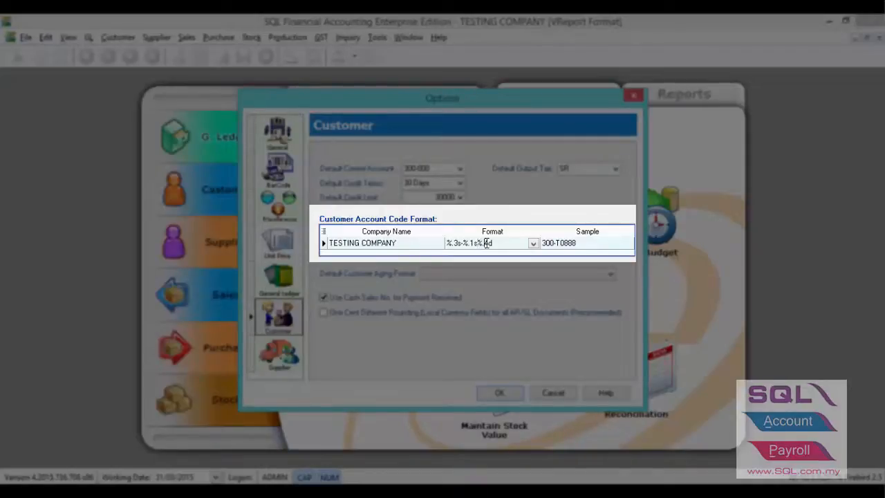
double_click(487, 242)
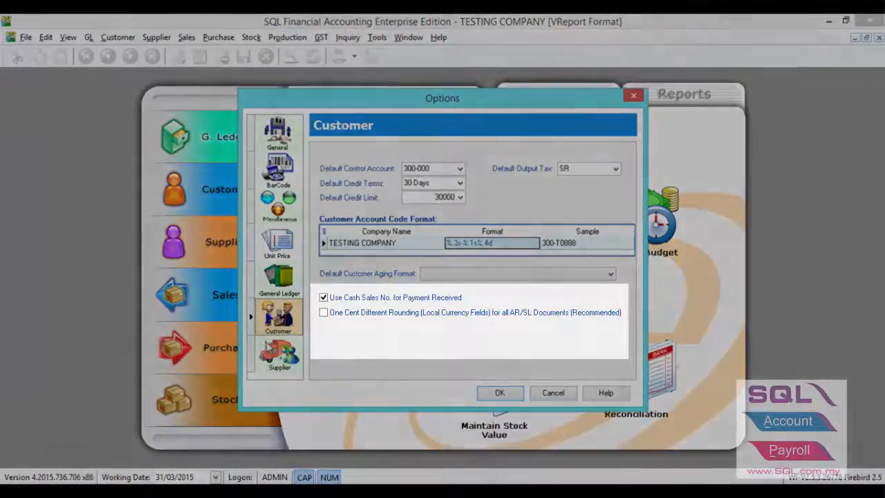
click(280, 354)
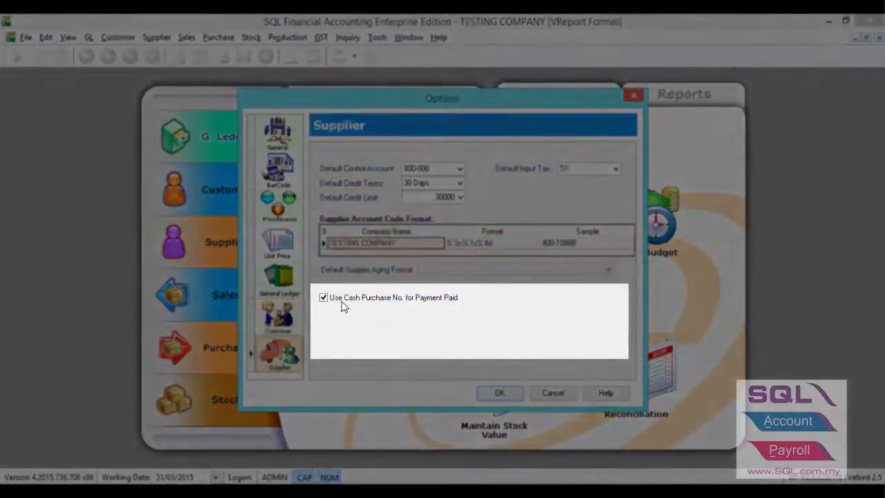